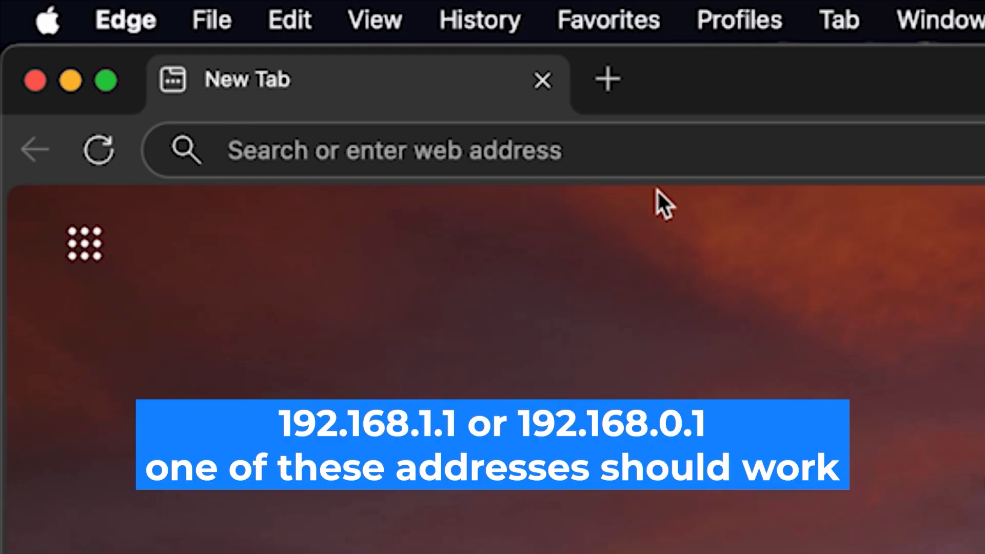
Load the router's setup page at 192.168.1.1 in Edge
{"action": "left_click", "coordinate": [579, 138]}
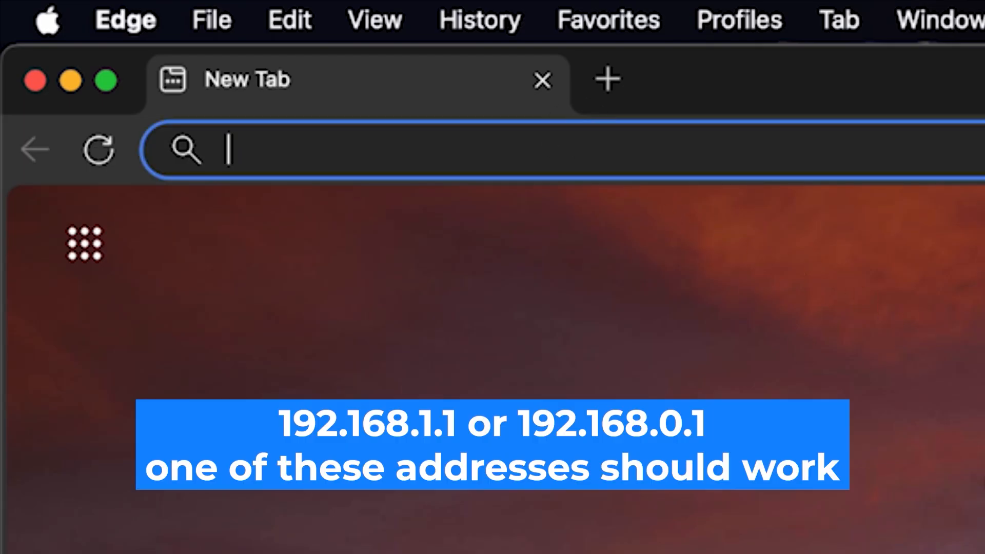
{"action": "type", "text": "192."}
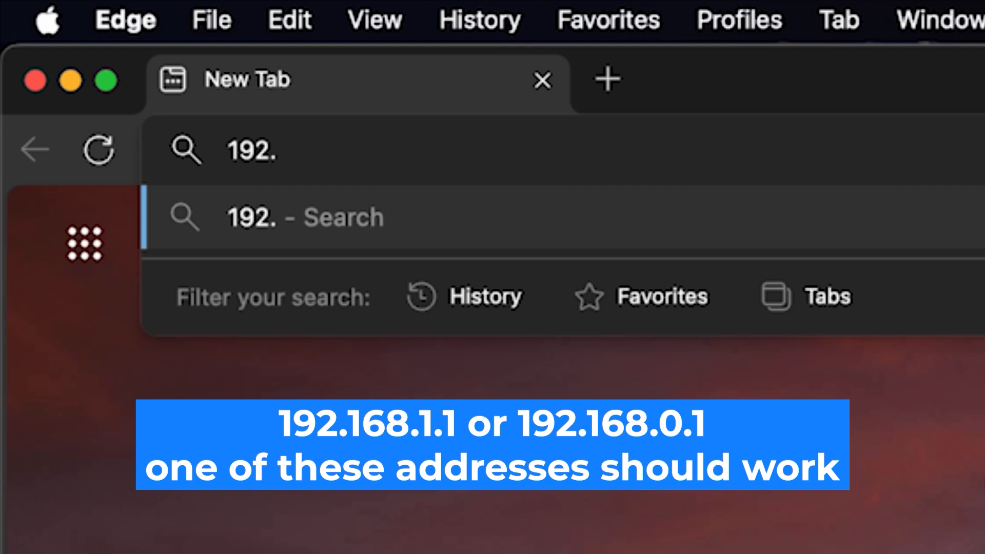
{"action": "type", "text": "168."}
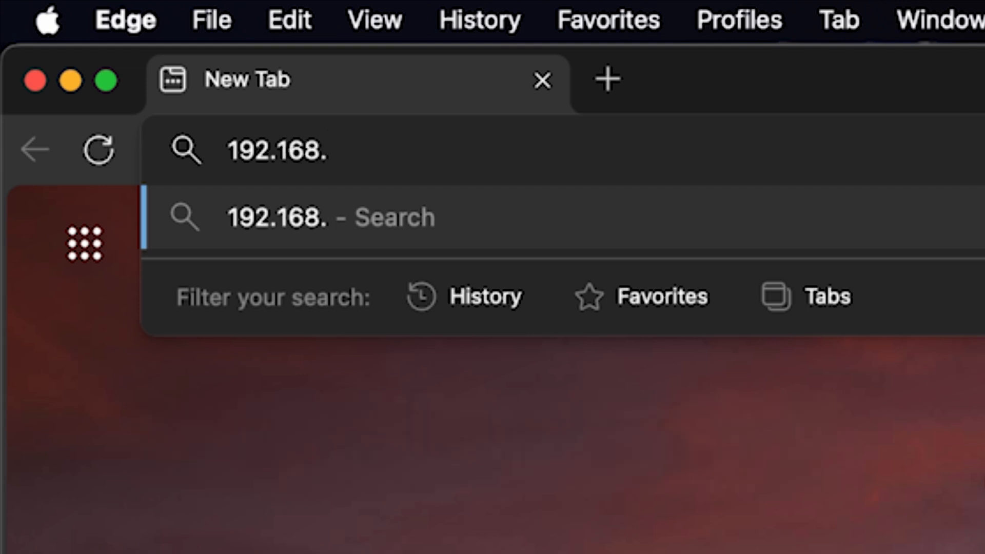
{"action": "type", "text": "1.1"}
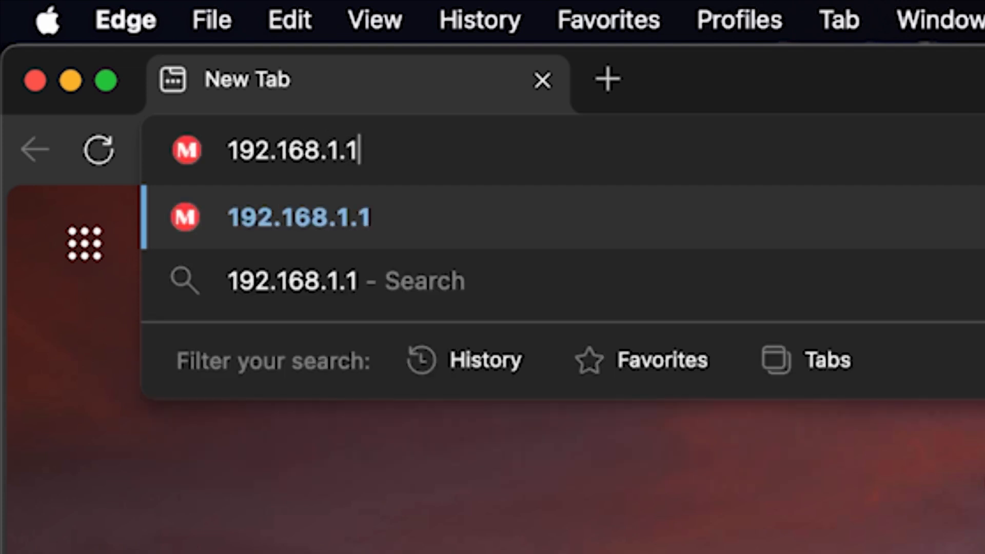
{"action": "key", "text": "Return"}
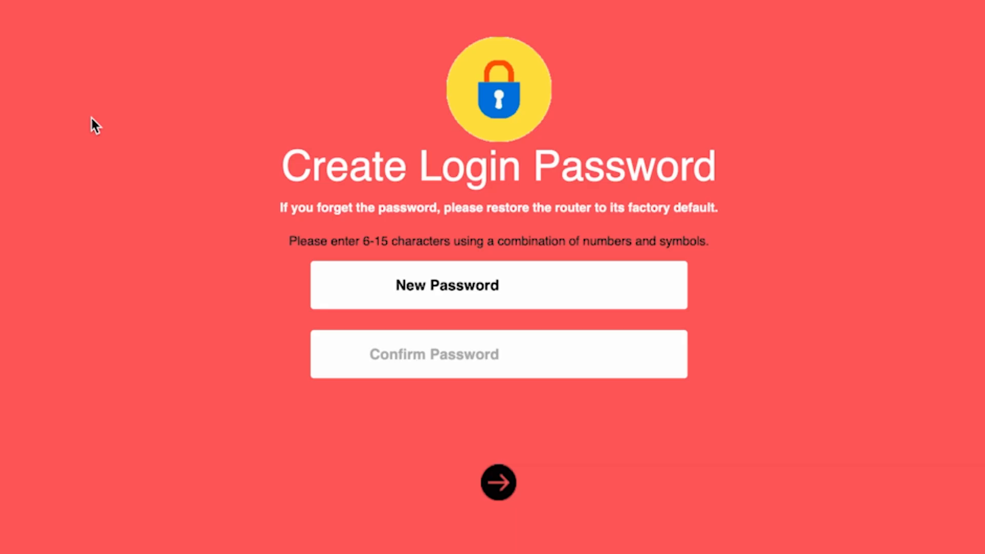
Create the router login password, verify it with the eye icon, confirm it and submit
{"action": "type", "text": "••••••••"}
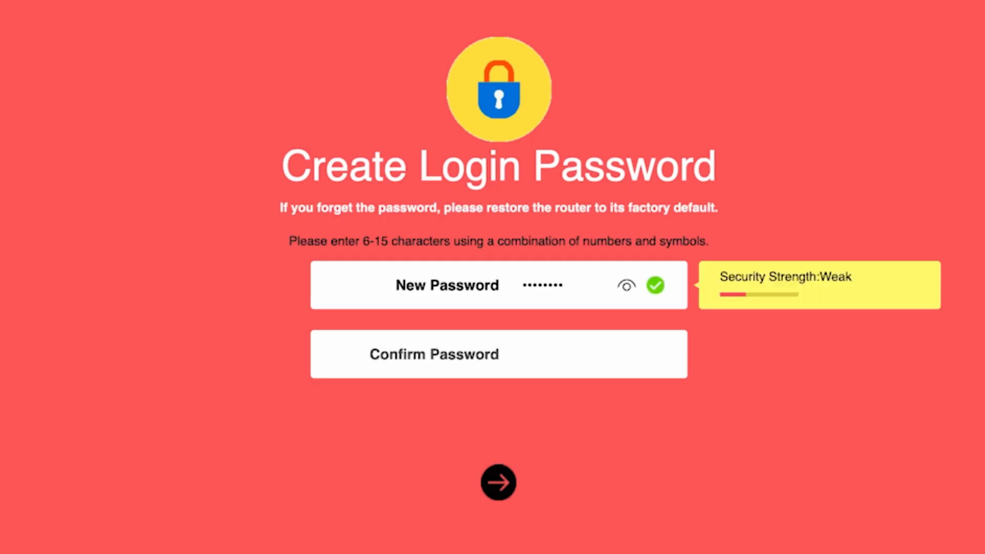
{"action": "left_click", "coordinate": [623, 287]}
{"action": "left_click", "coordinate": [542, 354]}
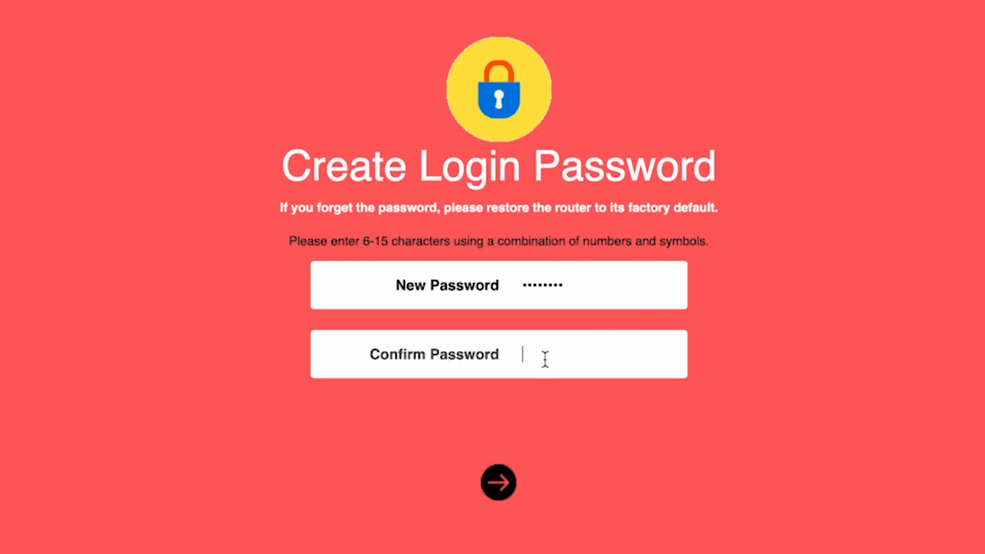
{"action": "type", "text": "password"}
{"action": "left_click", "coordinate": [494, 486]}
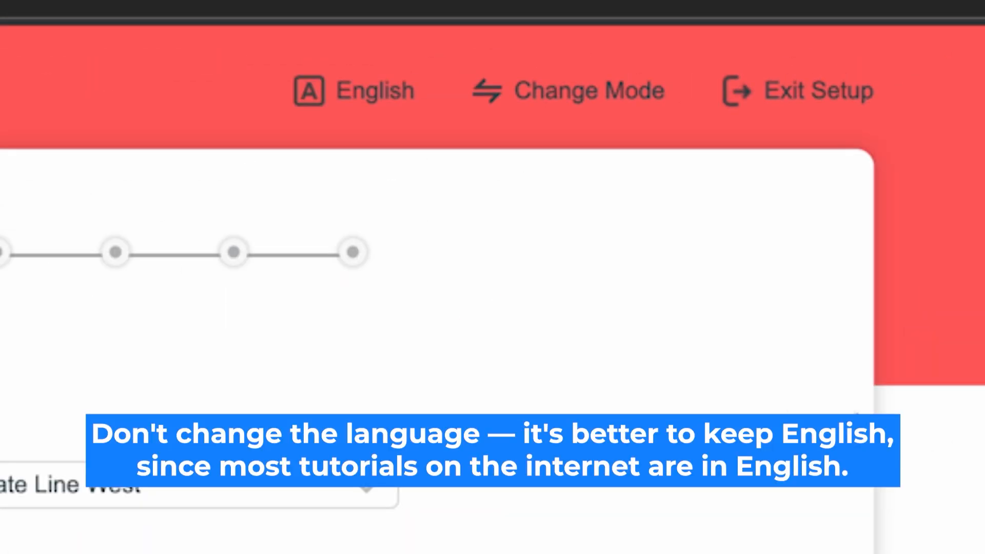
{"action": "left_click", "coordinate": [374, 88]}
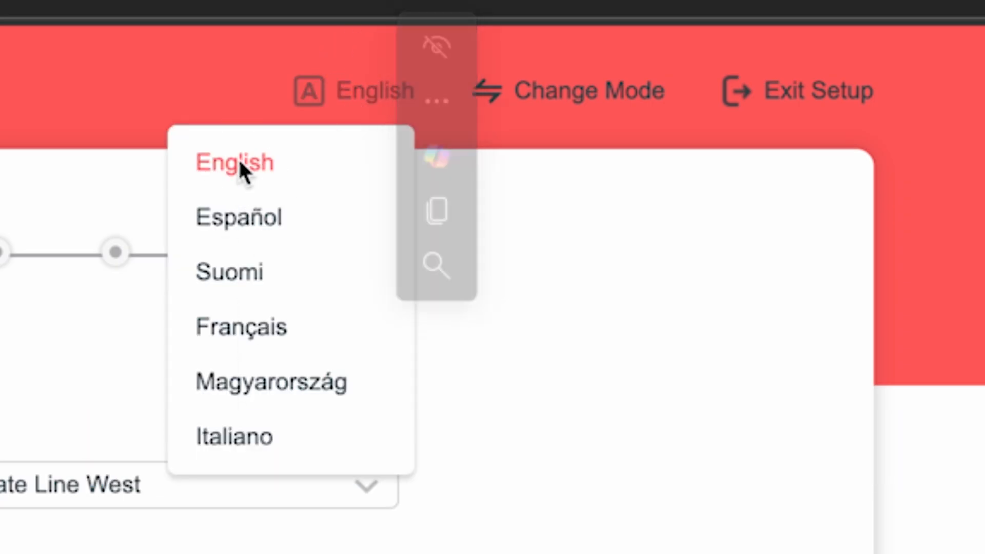
{"action": "left_click", "coordinate": [252, 165]}
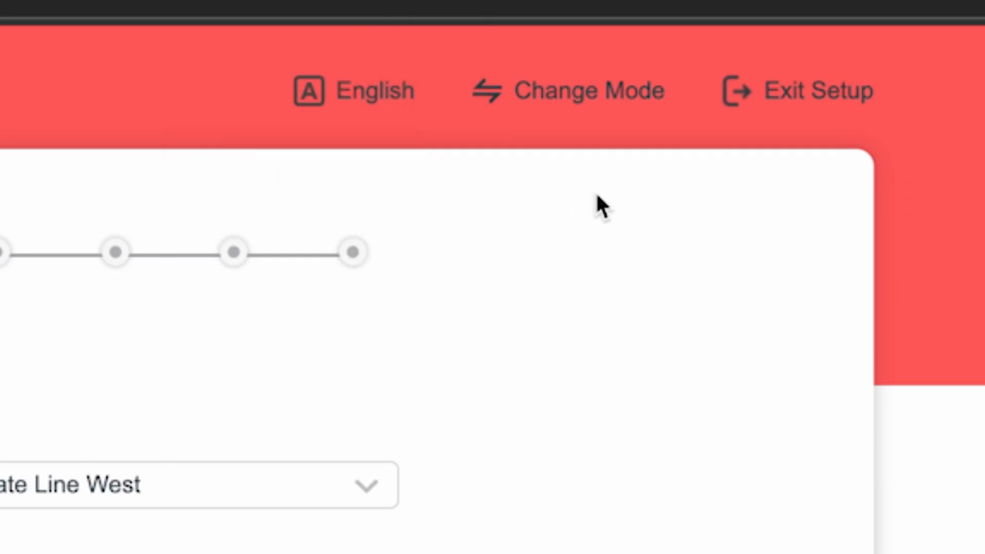
{"action": "left_click", "coordinate": [591, 95]}
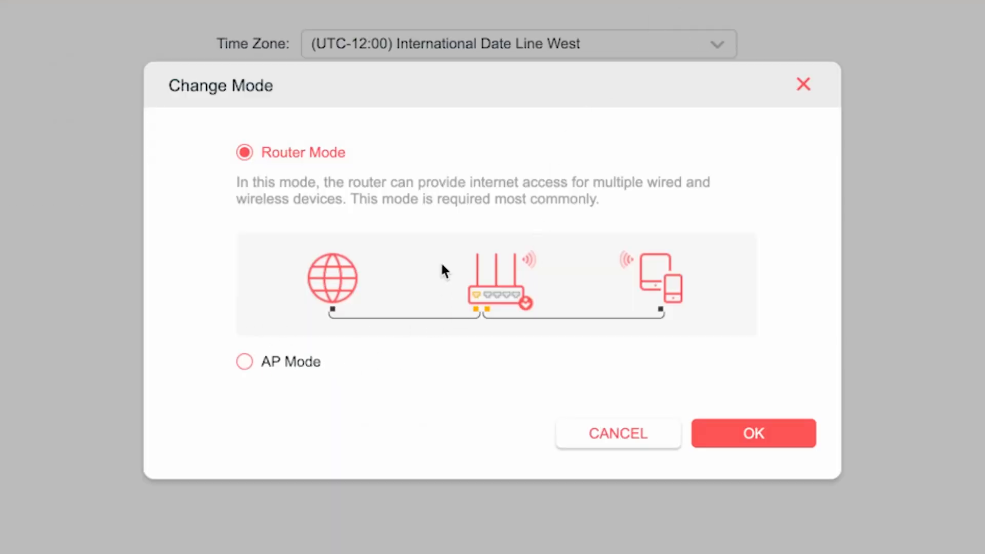
{"action": "left_click", "coordinate": [260, 156]}
{"action": "left_click", "coordinate": [749, 431]}
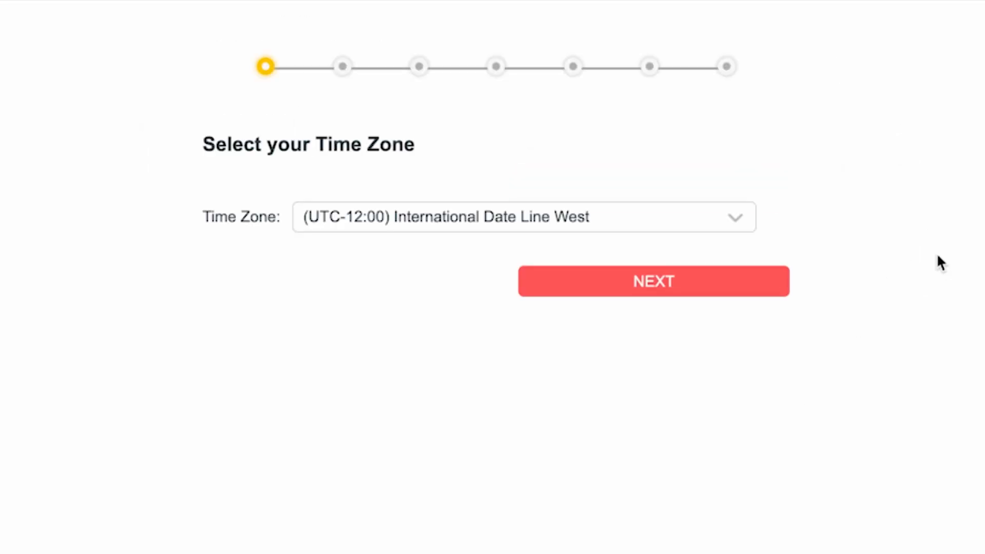
Keep the time zone at (UTC-12:00) International Date Line West and move to connection type
{"action": "left_click", "coordinate": [709, 216]}
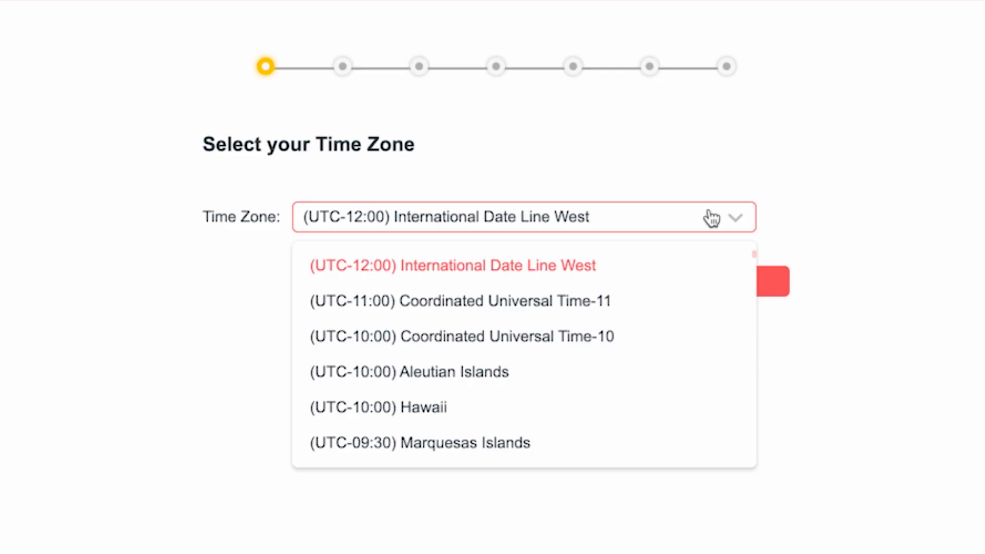
{"action": "scroll", "coordinate": [556, 363], "scroll_direction": "down", "scroll_amount": 10}
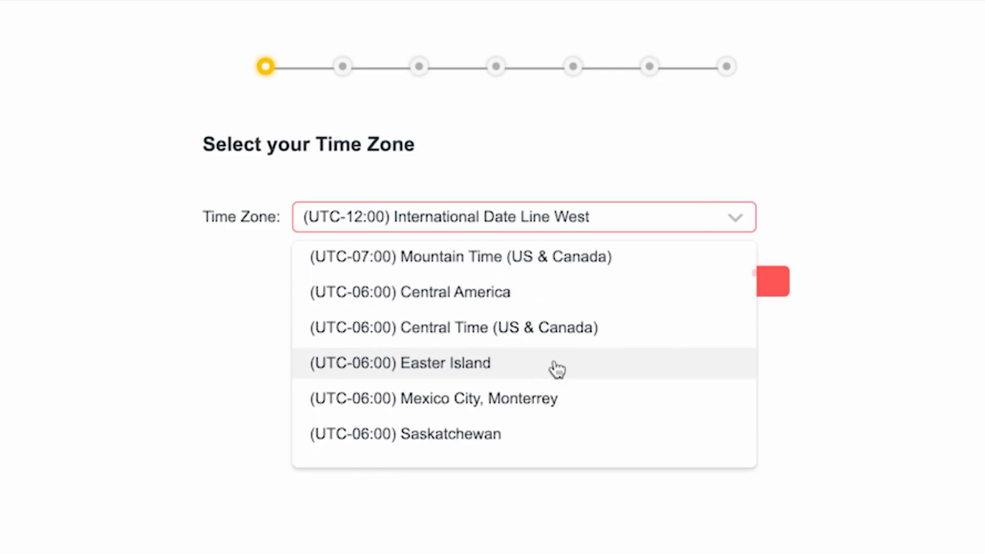
{"action": "scroll", "coordinate": [561, 431], "scroll_direction": "down", "scroll_amount": 2}
{"action": "scroll", "coordinate": [564, 410], "scroll_direction": "up", "scroll_amount": 12}
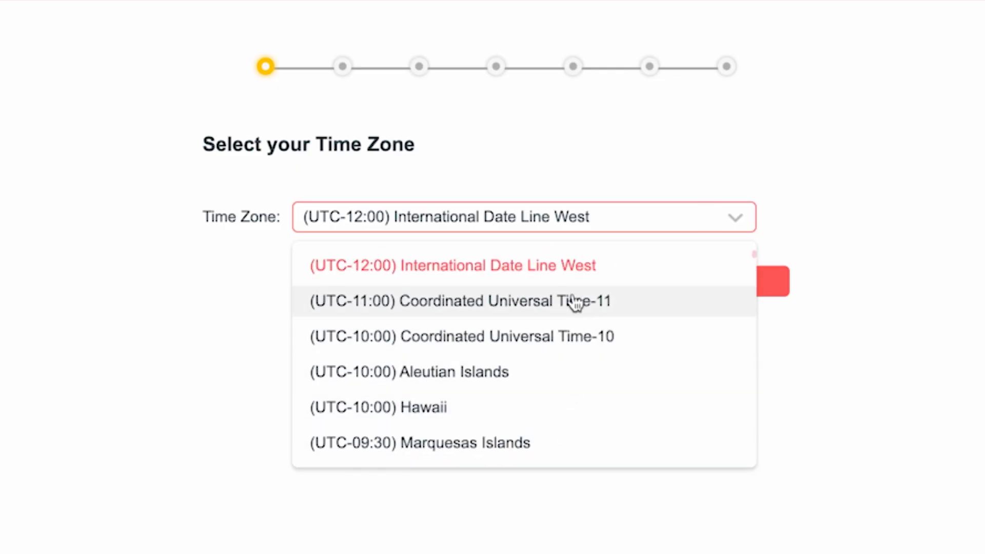
{"action": "left_click", "coordinate": [558, 267]}
{"action": "left_click", "coordinate": [652, 283]}
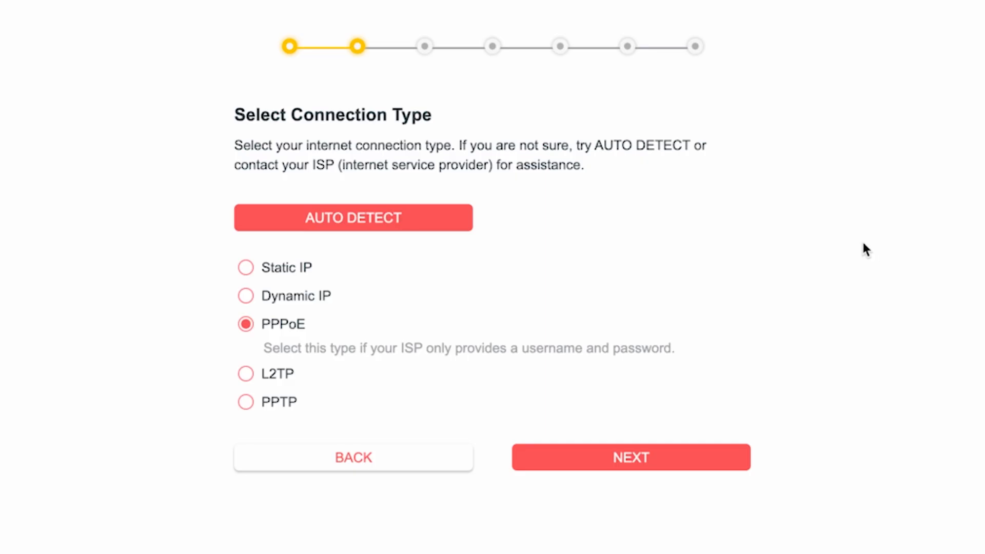
Auto-detect the connection, choose Dynamic IP and keep the default MAC address
{"action": "left_click", "coordinate": [359, 228]}
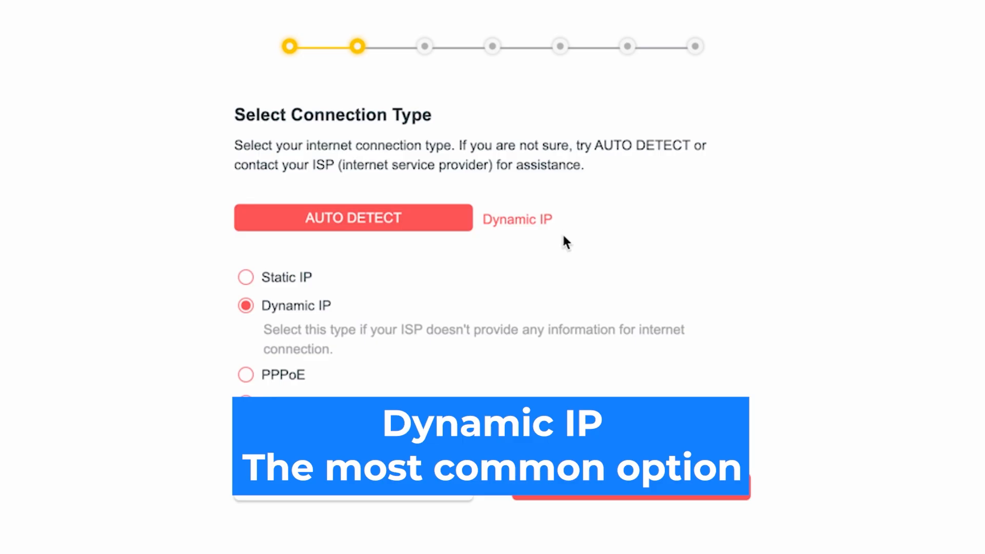
{"action": "left_click", "coordinate": [246, 306]}
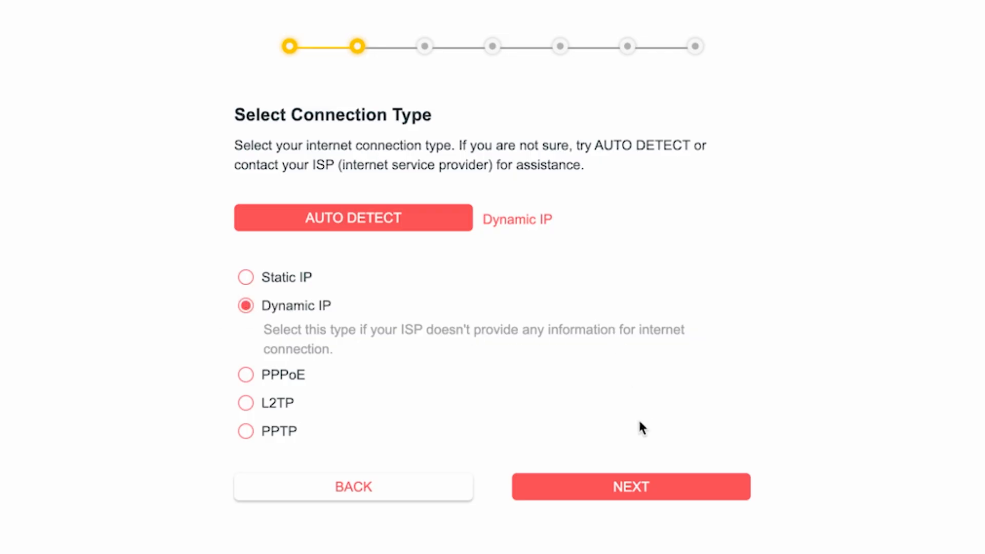
{"action": "left_click", "coordinate": [642, 494]}
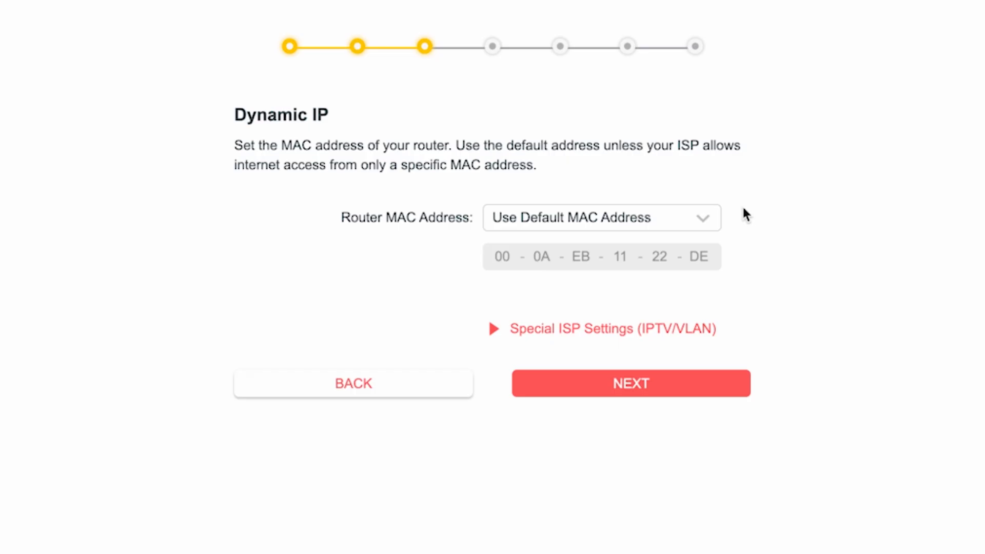
{"action": "left_click", "coordinate": [642, 382]}
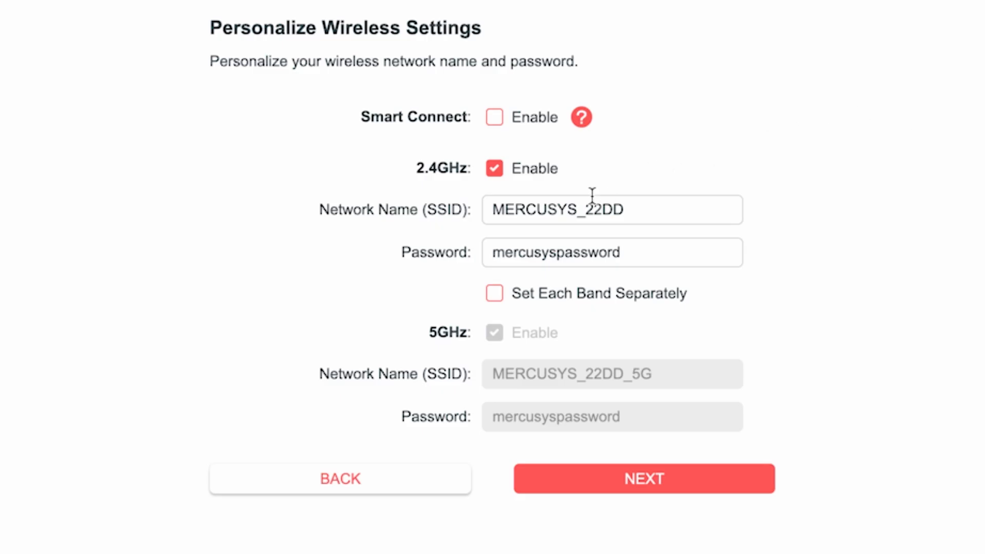
Rename the 2.4GHz network to MERCUSYS by removing _22DD and replace its Wi-Fi password
{"action": "left_click_drag", "start_coordinate": [576, 211], "coordinate": [664, 211]}
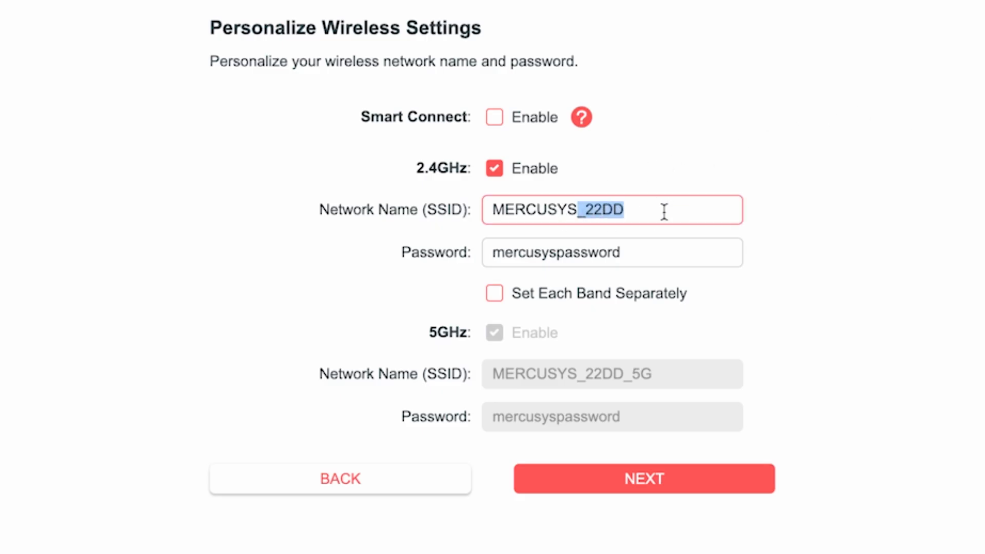
{"action": "key", "text": "BackSpace"}
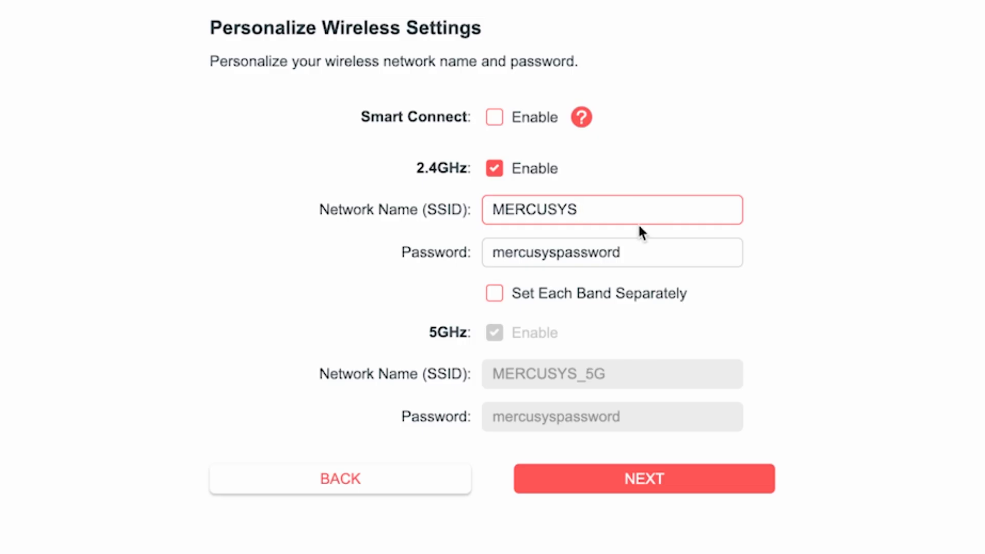
{"action": "left_click", "coordinate": [550, 253]}
{"action": "left_click", "coordinate": [616, 263]}
{"action": "left_click_drag", "start_coordinate": [616, 263], "coordinate": [405, 265]}
{"action": "type", "text": "123456789"}
{"action": "left_click", "coordinate": [745, 298]}
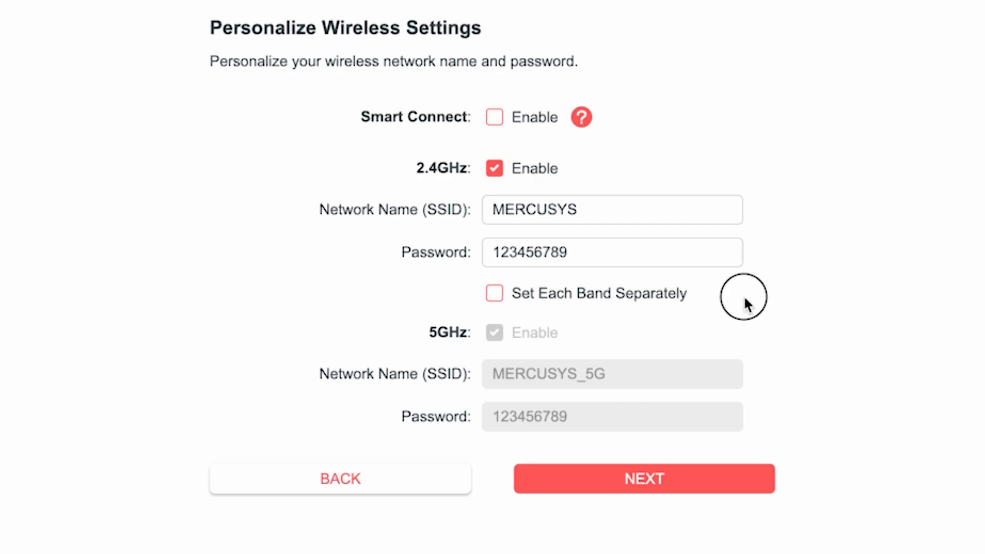
Configure the 5GHz band separately as MERCUSYS_5G with its own password
{"action": "left_click", "coordinate": [496, 301]}
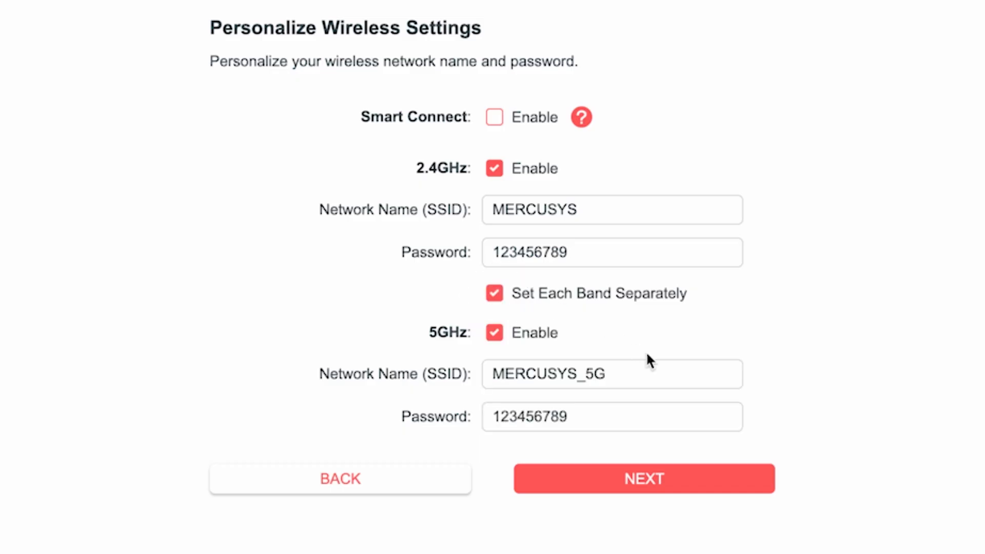
{"action": "left_click", "coordinate": [631, 371]}
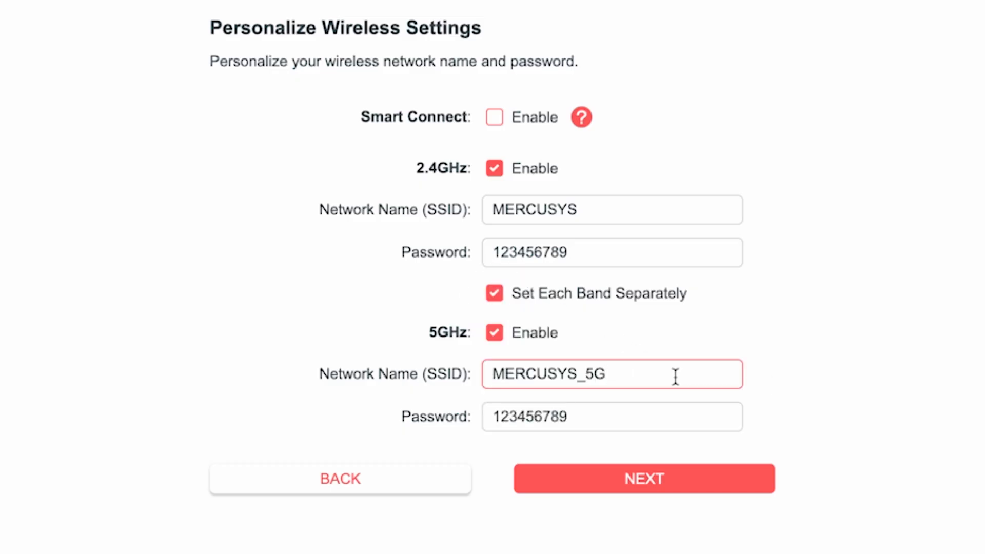
{"action": "left_click", "coordinate": [608, 418]}
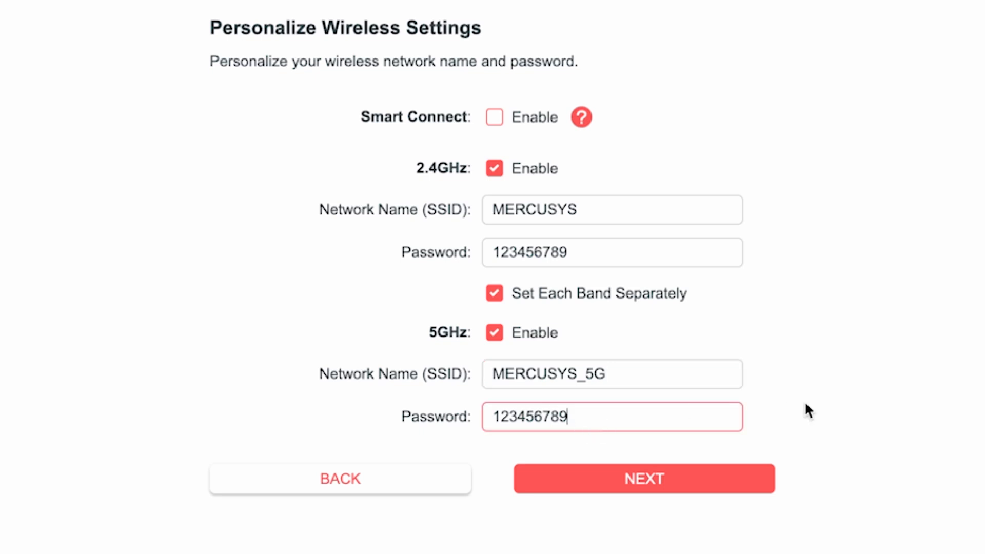
{"action": "type", "text": "5G"}
Save the wireless settings, rejoin the new Wi-Fi on the device and confirm reconnection
{"action": "left_click", "coordinate": [654, 477]}
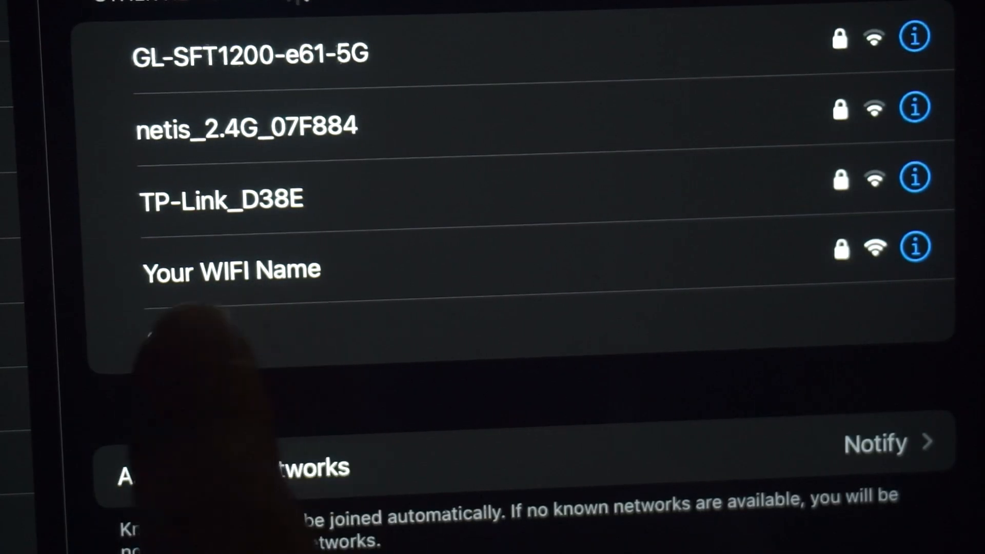
{"action": "left_click", "coordinate": [312, 272]}
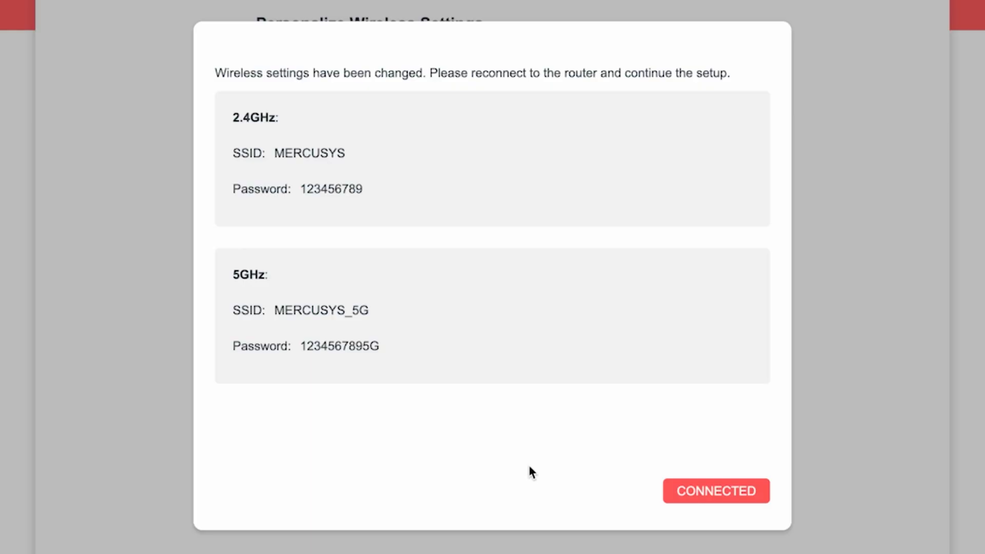
{"action": "left_click", "coordinate": [732, 488]}
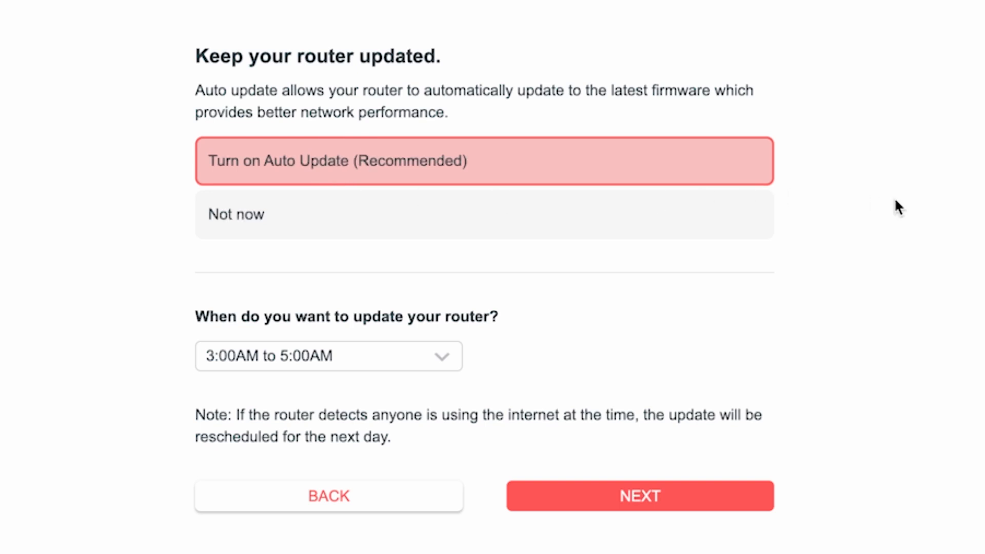
Keep Auto Update on with the 3:00AM to 5:00AM window and continue
{"action": "left_click", "coordinate": [449, 365]}
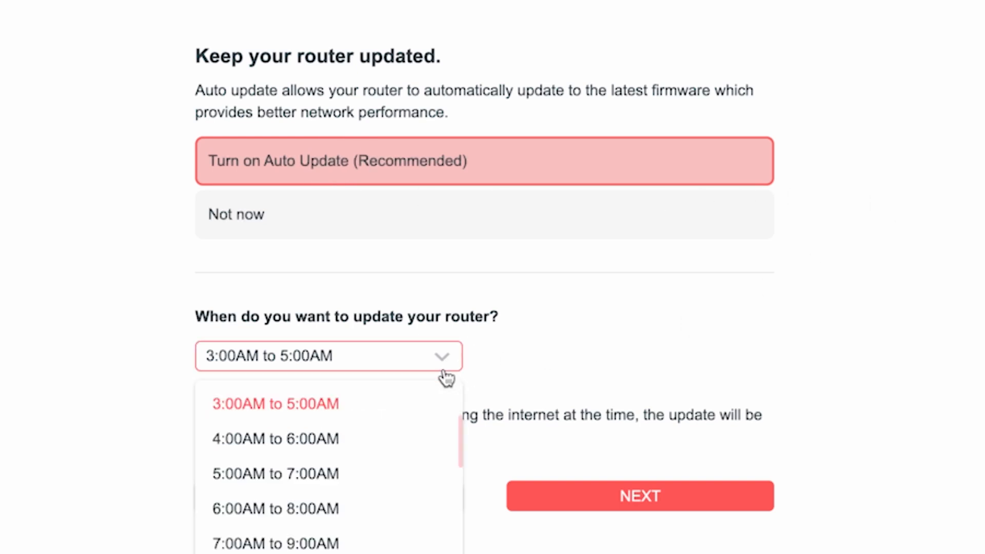
{"action": "scroll", "coordinate": [378, 518], "scroll_direction": "down", "scroll_amount": 4}
{"action": "scroll", "coordinate": [377, 523], "scroll_direction": "up", "scroll_amount": 5}
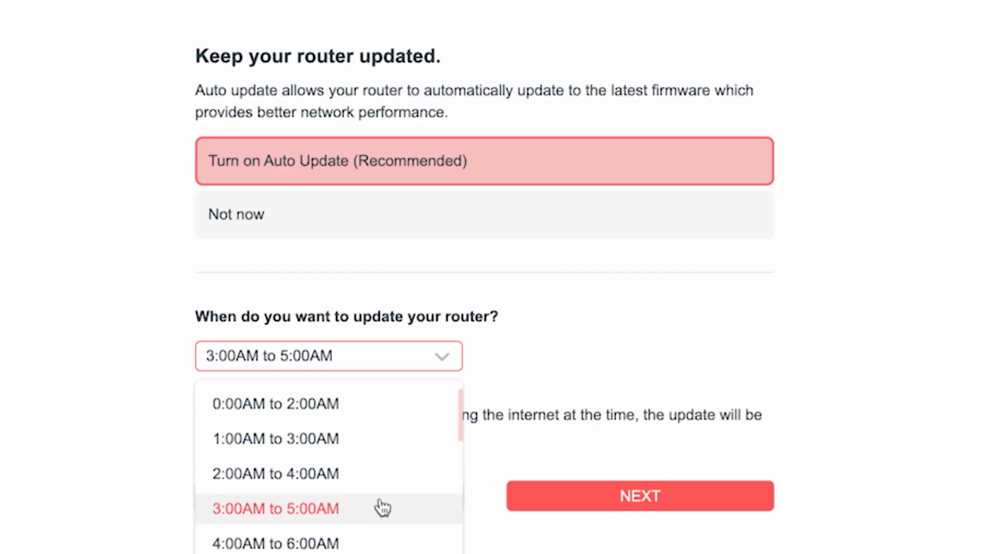
{"action": "left_click", "coordinate": [306, 509]}
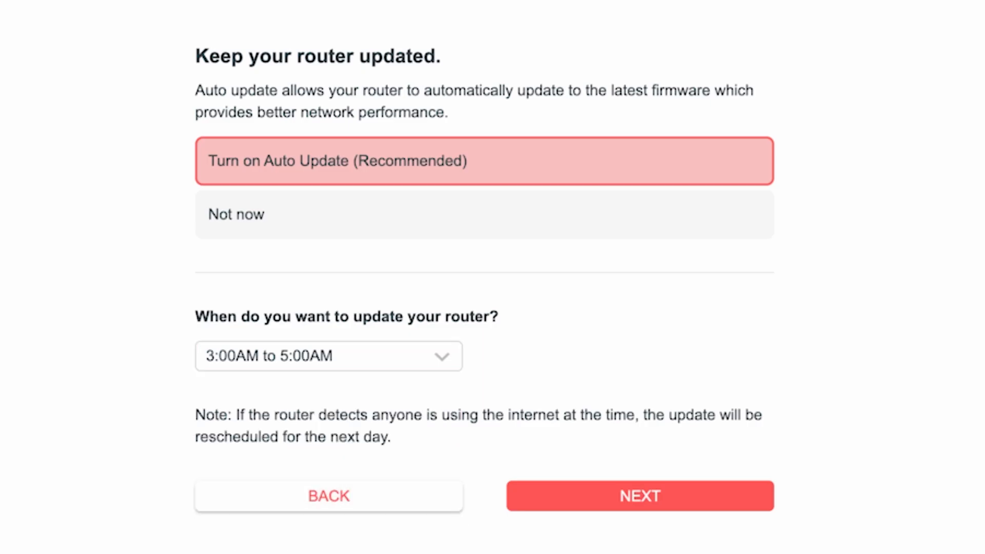
{"action": "left_click", "coordinate": [670, 510]}
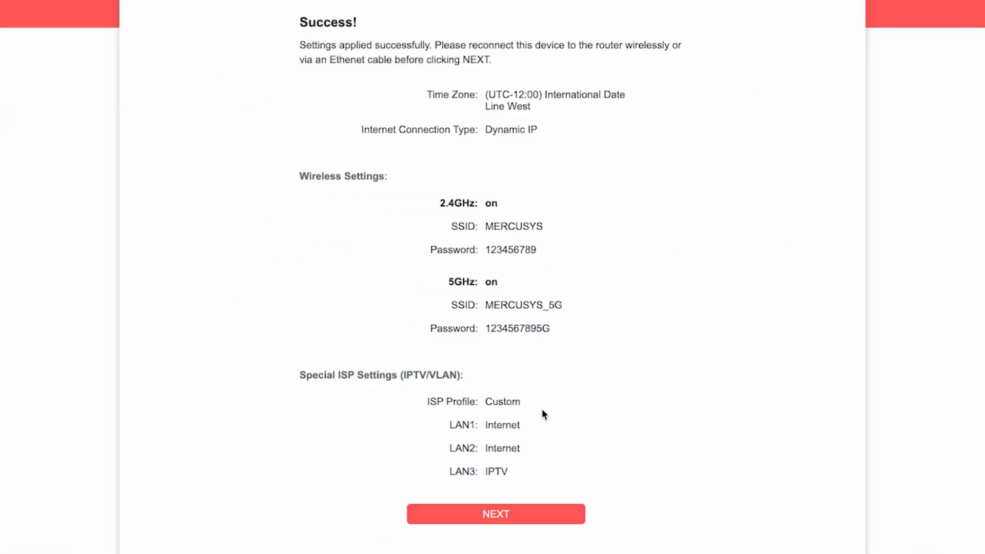
Pass the Success summary, skip Mercusys Cloud sign-in and finish quick setup
{"action": "left_click", "coordinate": [503, 514]}
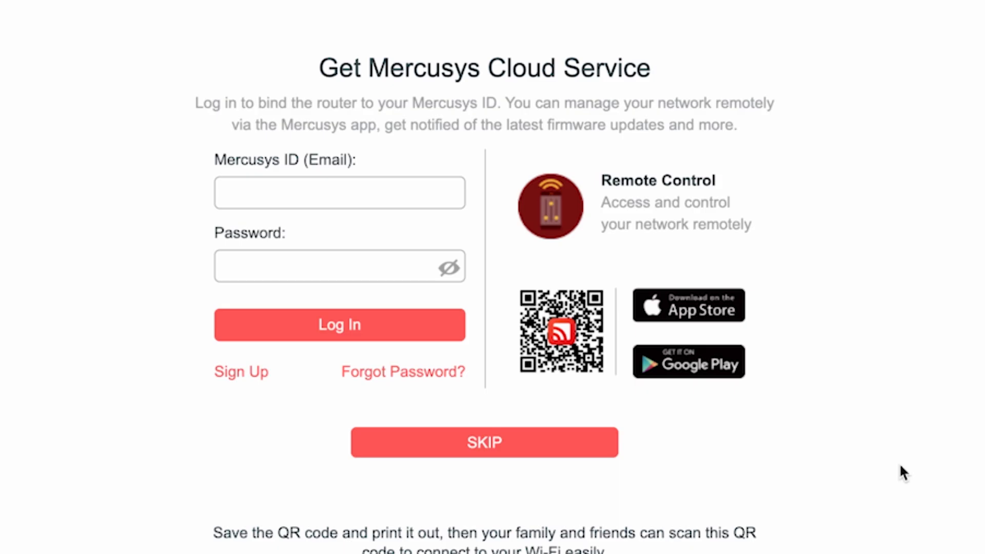
{"action": "left_click", "coordinate": [459, 445]}
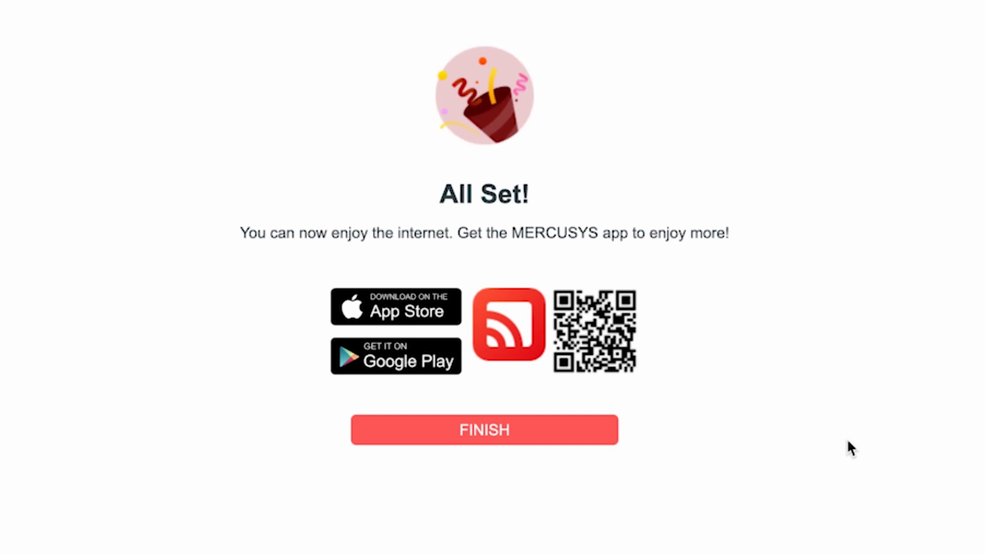
{"action": "left_click", "coordinate": [494, 433]}
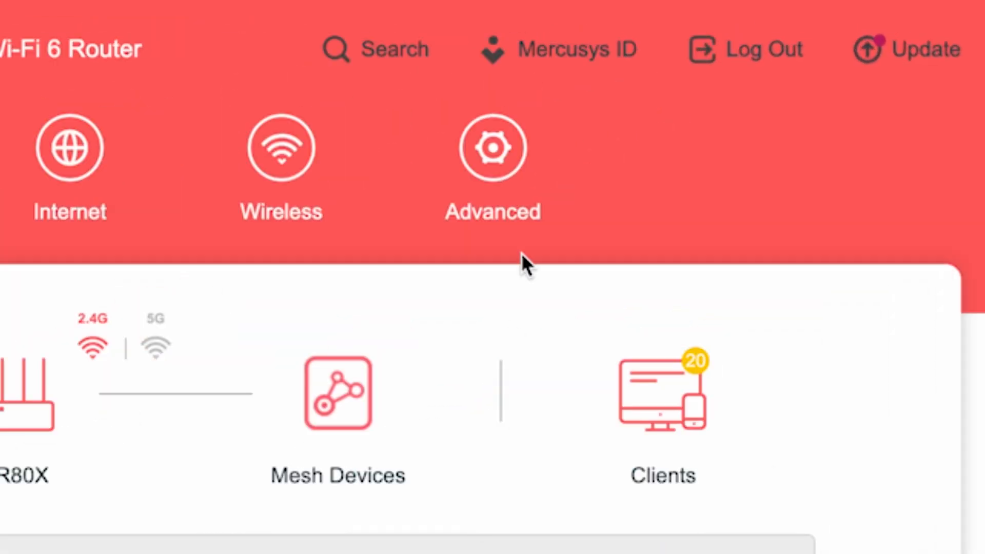
Go to Advanced > System > Reboot in the router's sidebar
{"action": "left_click", "coordinate": [519, 164]}
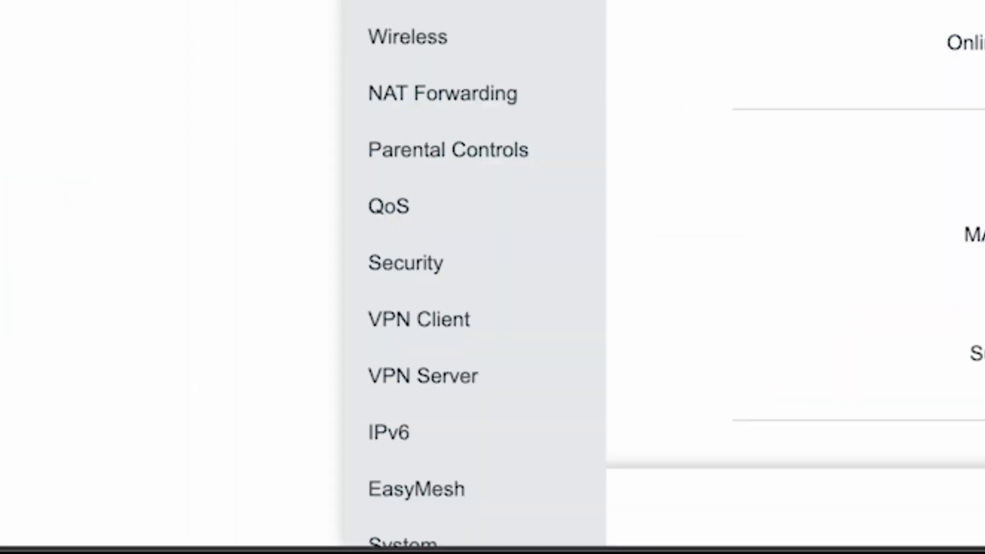
{"action": "scroll", "coordinate": [440, 165], "scroll_direction": "down", "scroll_amount": 2}
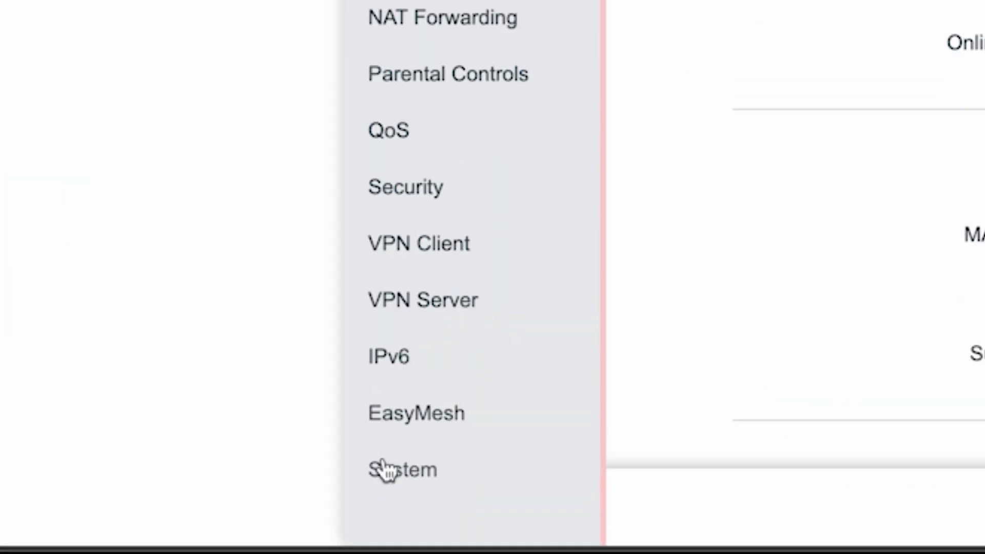
{"action": "left_click", "coordinate": [385, 469]}
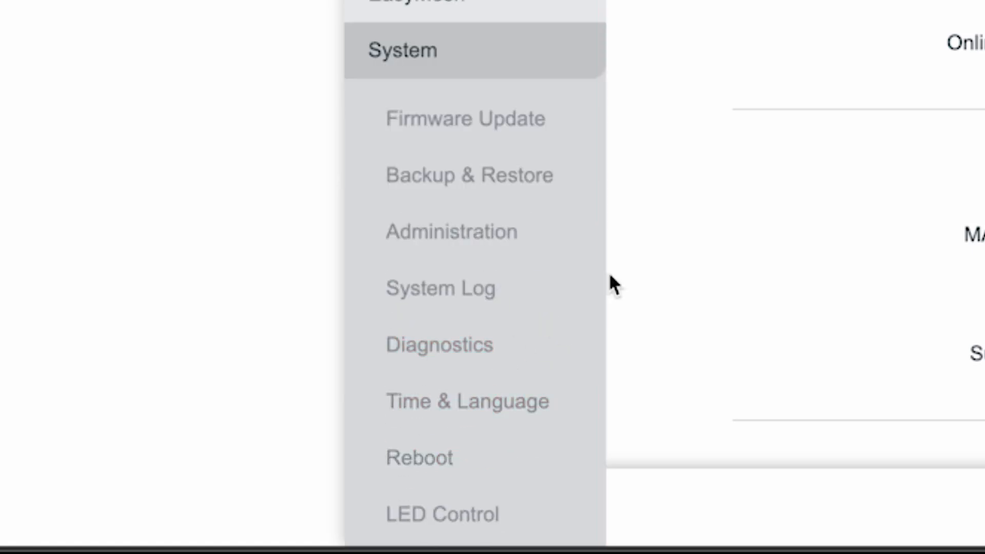
{"action": "left_click", "coordinate": [417, 458]}
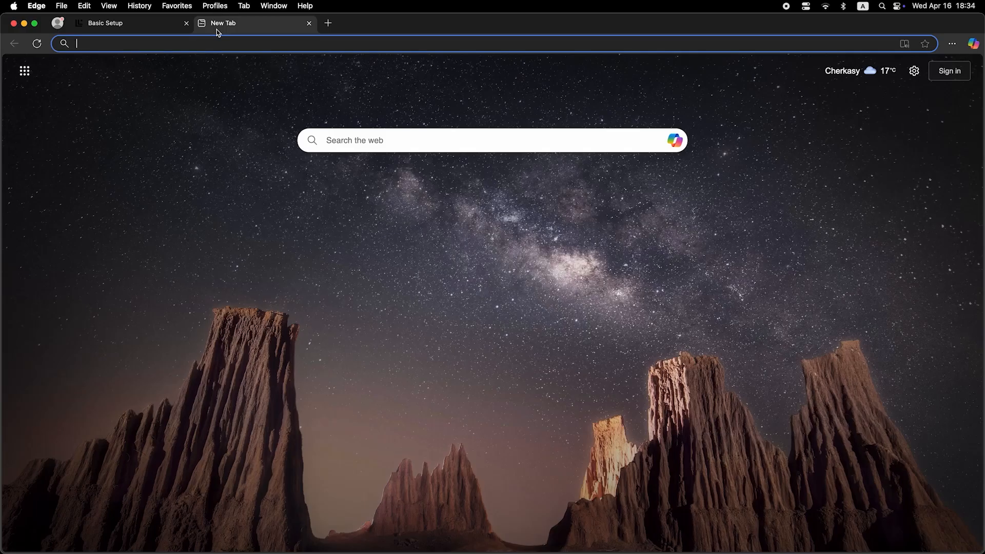
{"action": "left_click", "coordinate": [225, 44]}
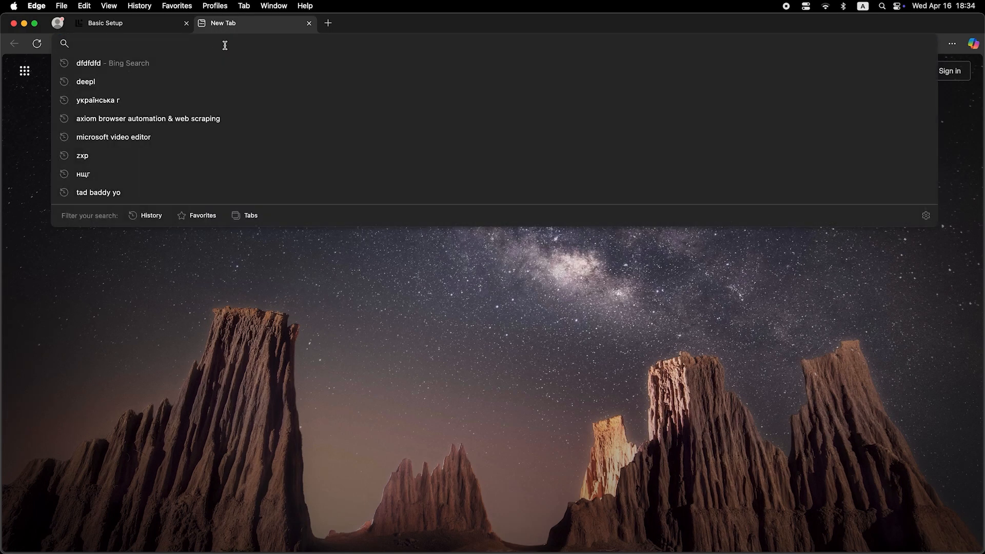
{"action": "type", "text": "dfdfdfdf"}
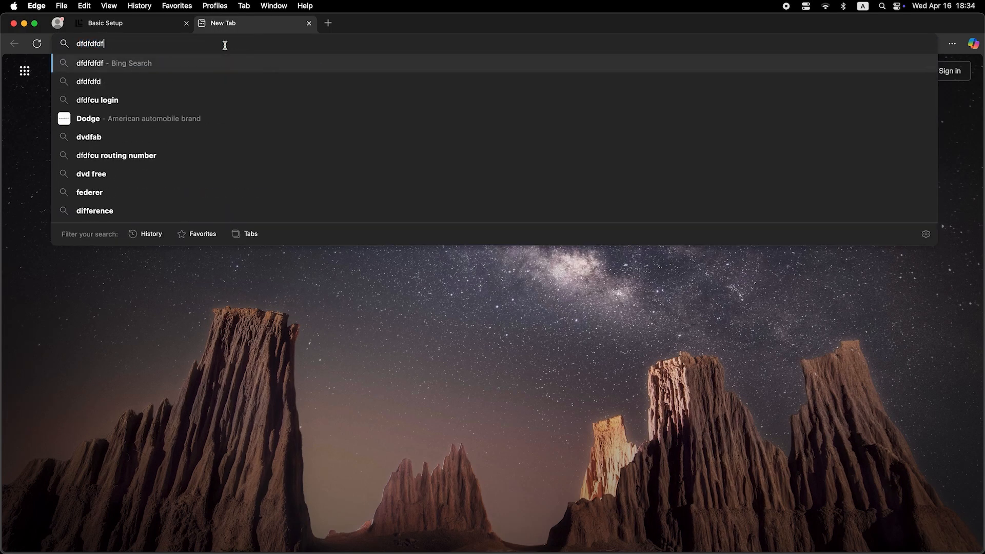
{"action": "key", "text": "Return"}
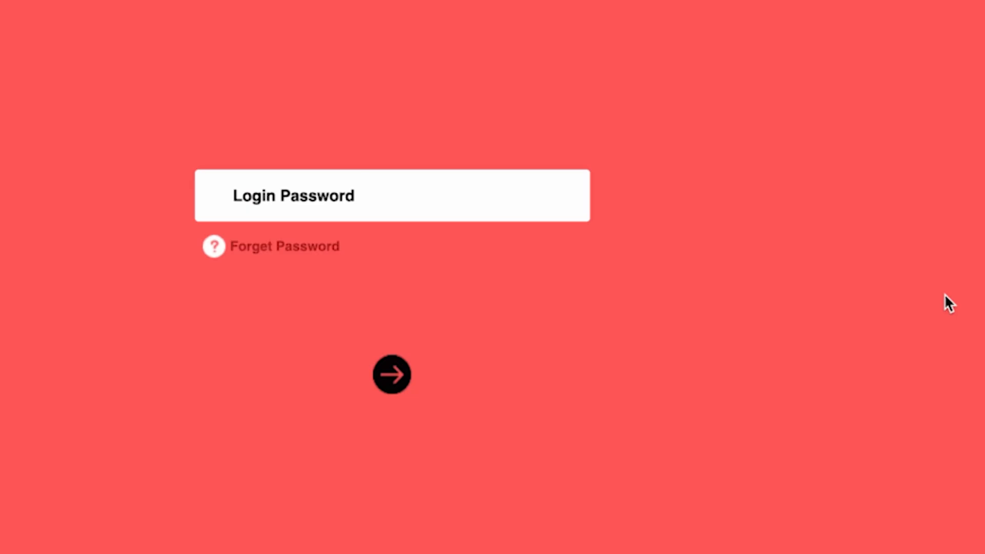
Log back in with the router password, dismiss the Mercusys ID prompt and open Advanced
{"action": "type", "text": "••••••••"}
{"action": "key", "text": "Return"}
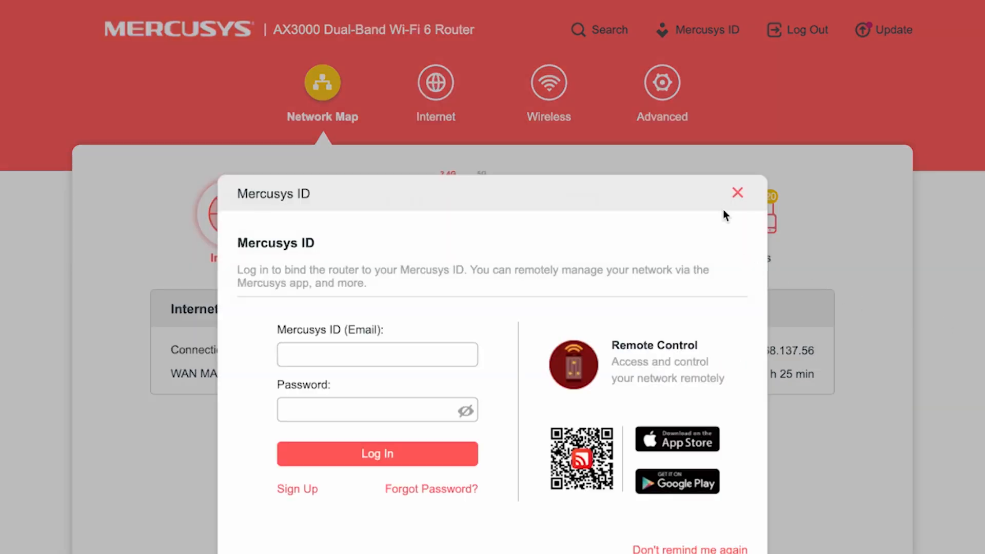
{"action": "left_click", "coordinate": [737, 193]}
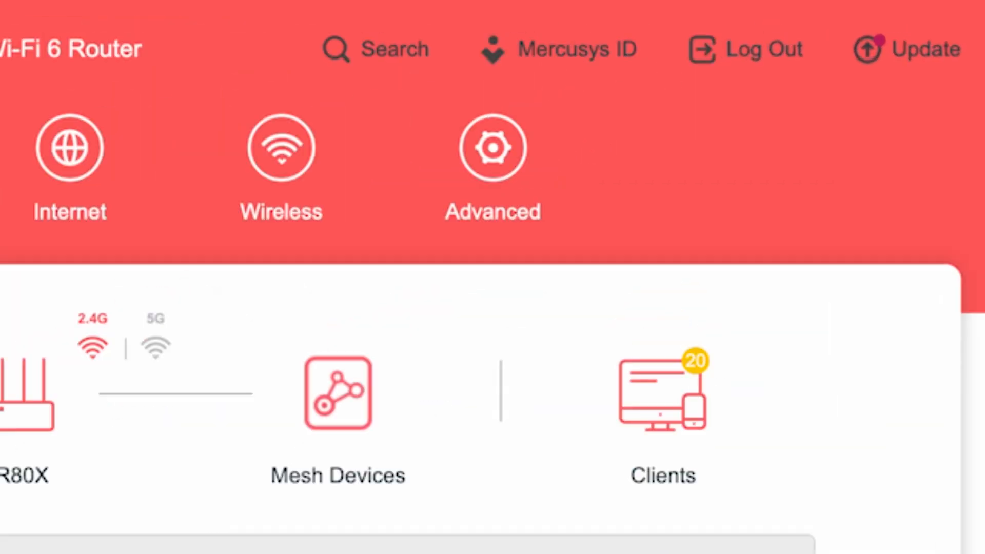
{"action": "left_click", "coordinate": [494, 151]}
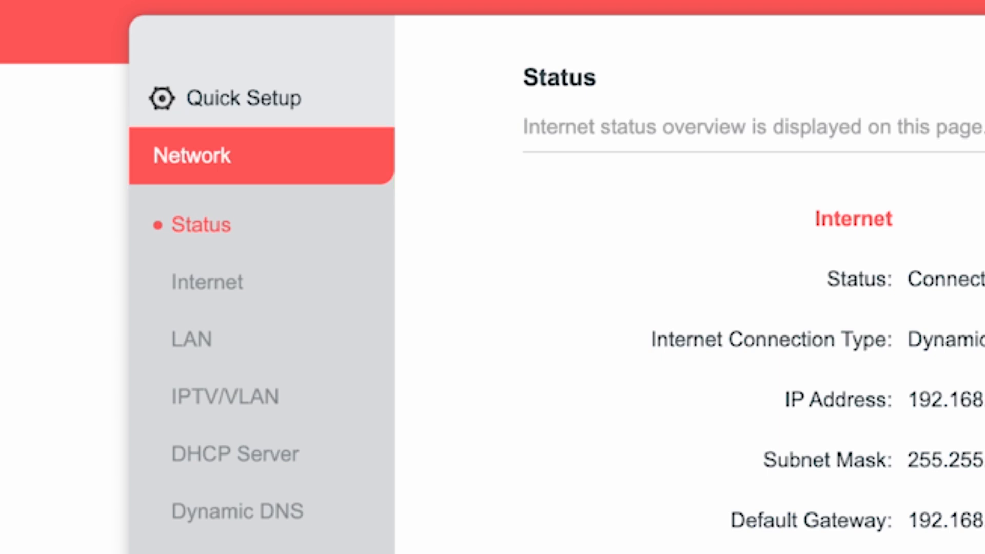
On the Internet page, set Router MAC Address to Clone Current Device MAC and save
{"action": "left_click", "coordinate": [213, 283]}
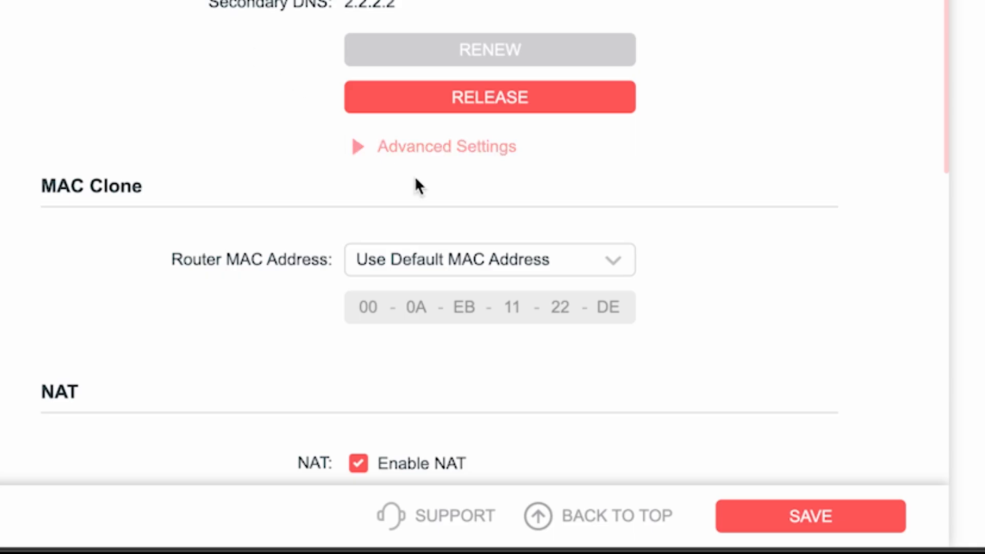
{"action": "left_click", "coordinate": [560, 264]}
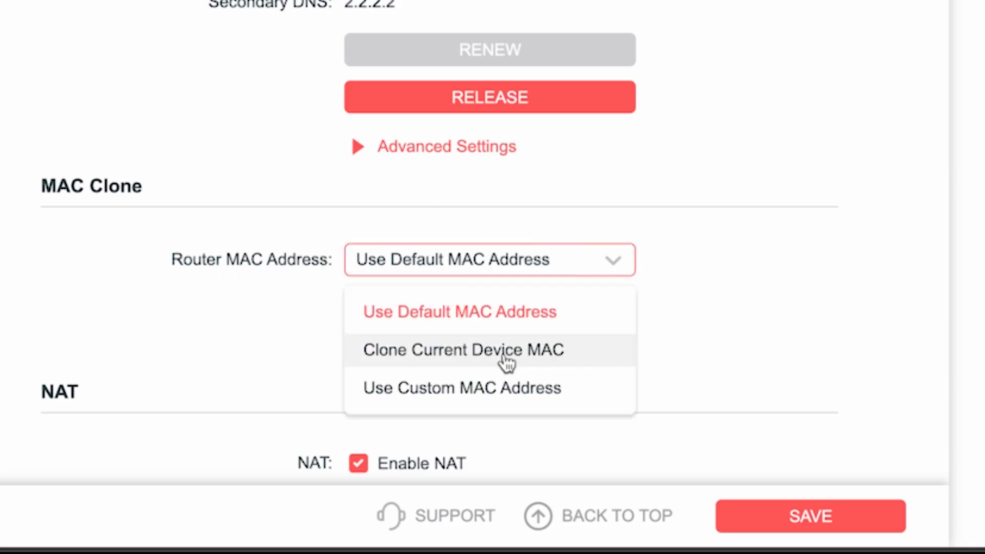
{"action": "left_click", "coordinate": [444, 352]}
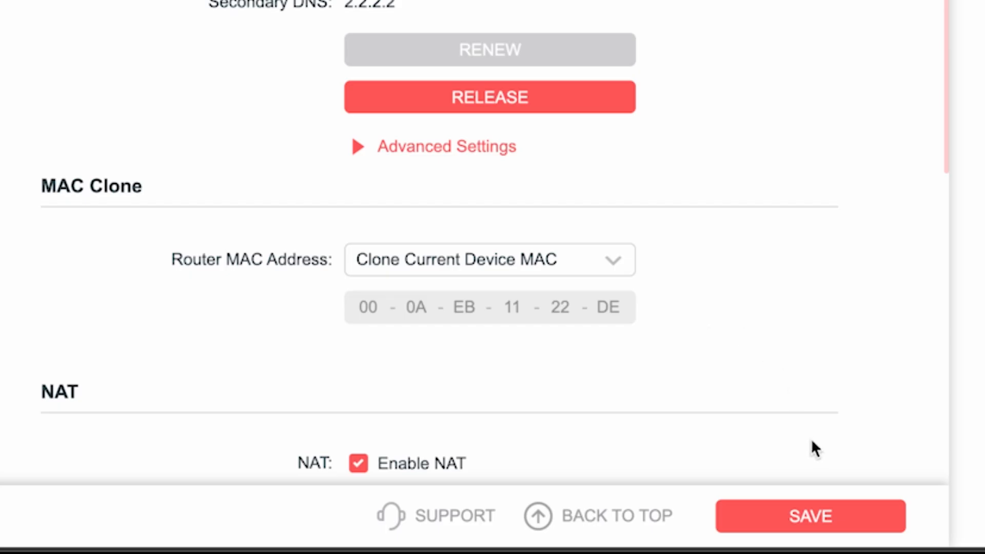
{"action": "left_click", "coordinate": [820, 517]}
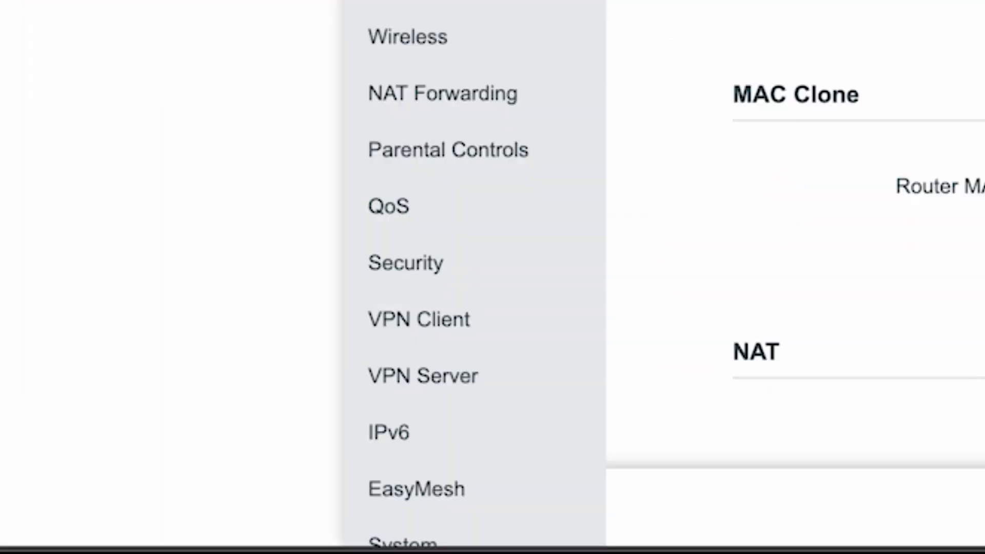
Restart the router from the System > Reboot page
{"action": "scroll", "coordinate": [506, 66], "scroll_direction": "down", "scroll_amount": 2}
{"action": "left_click", "coordinate": [492, 469]}
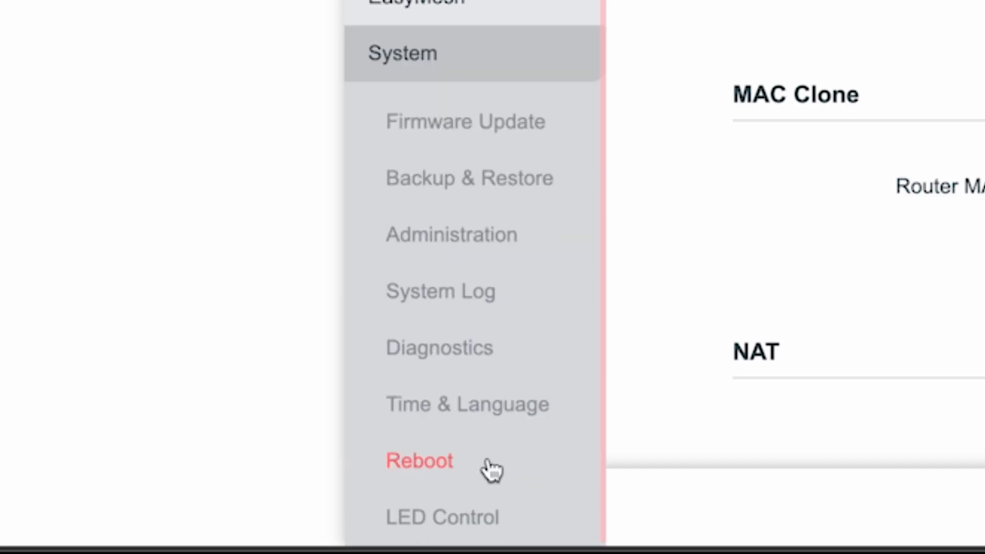
{"action": "left_click", "coordinate": [418, 462]}
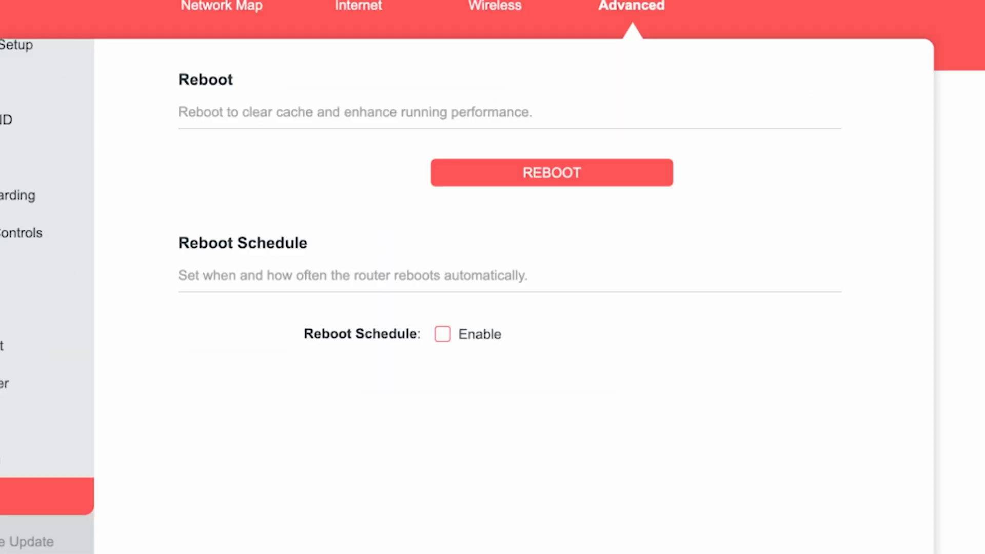
{"action": "left_click", "coordinate": [524, 180]}
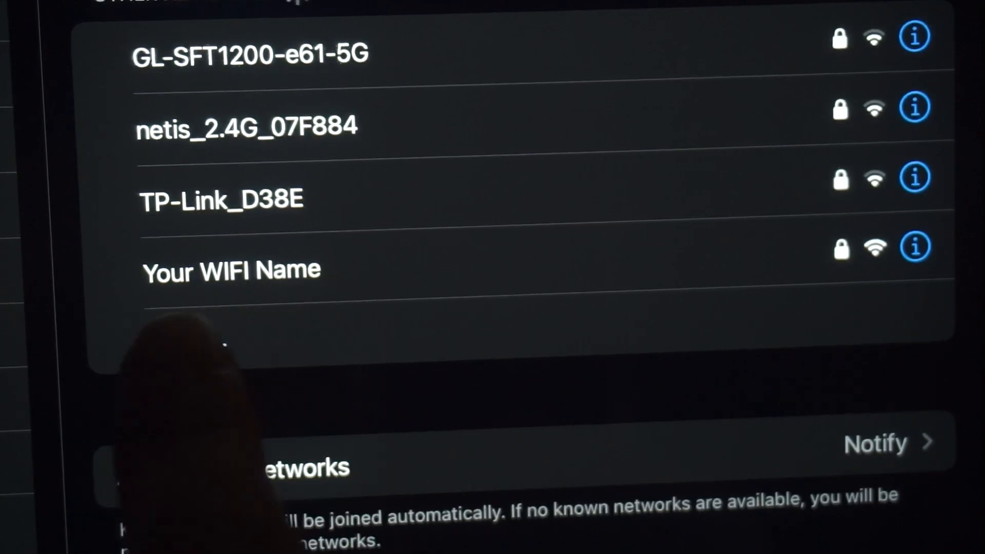
Join the 'Your WIFI Name' network on the tablet and submit 'dfdfdfdf' in a new Edge tab
{"action": "left_click", "coordinate": [308, 271]}
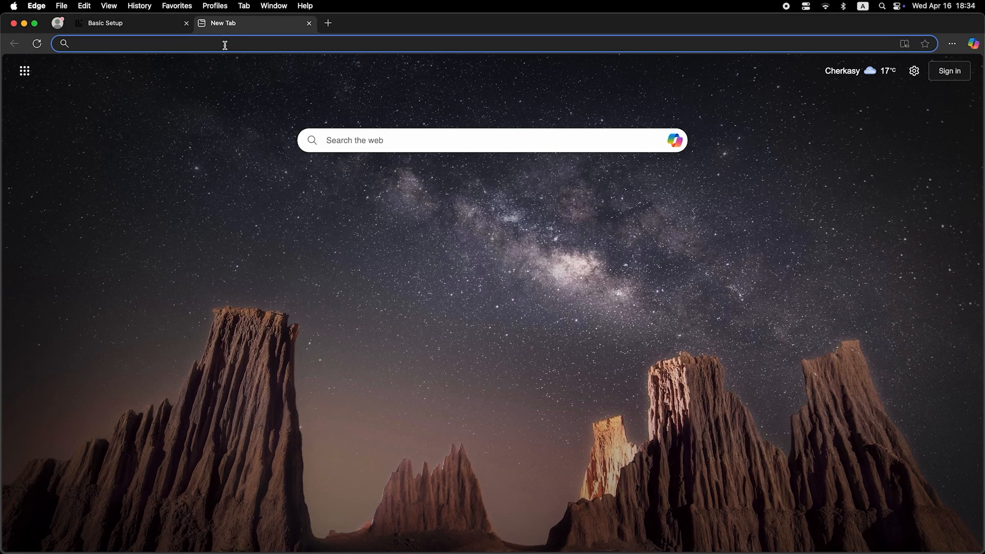
{"action": "left_click", "coordinate": [225, 45]}
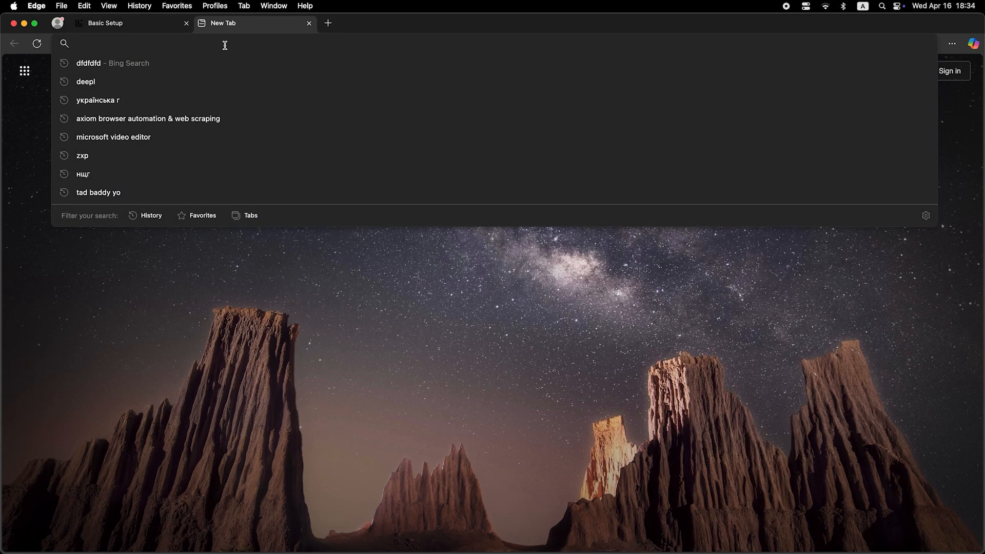
{"action": "type", "text": "dfdfdfdf"}
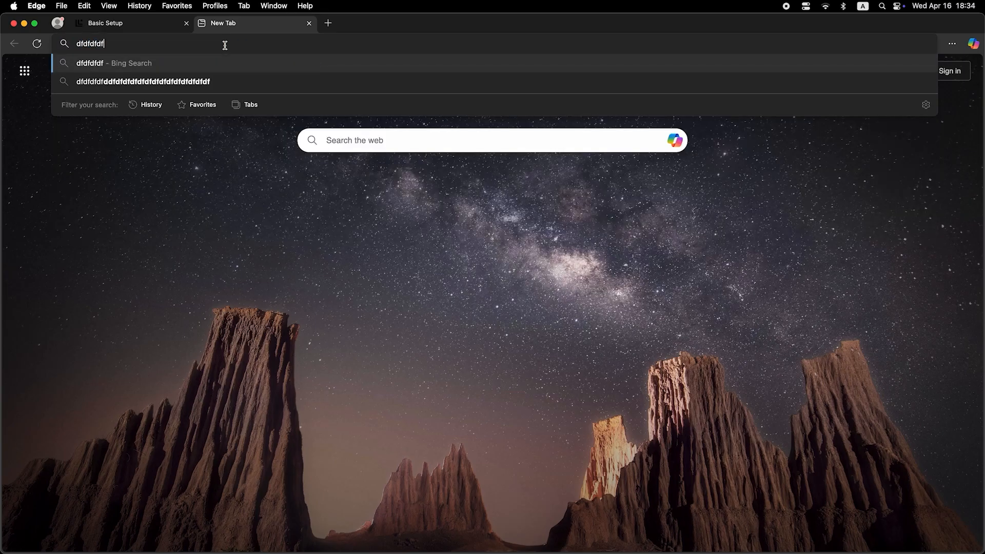
{"action": "key", "text": "Return"}
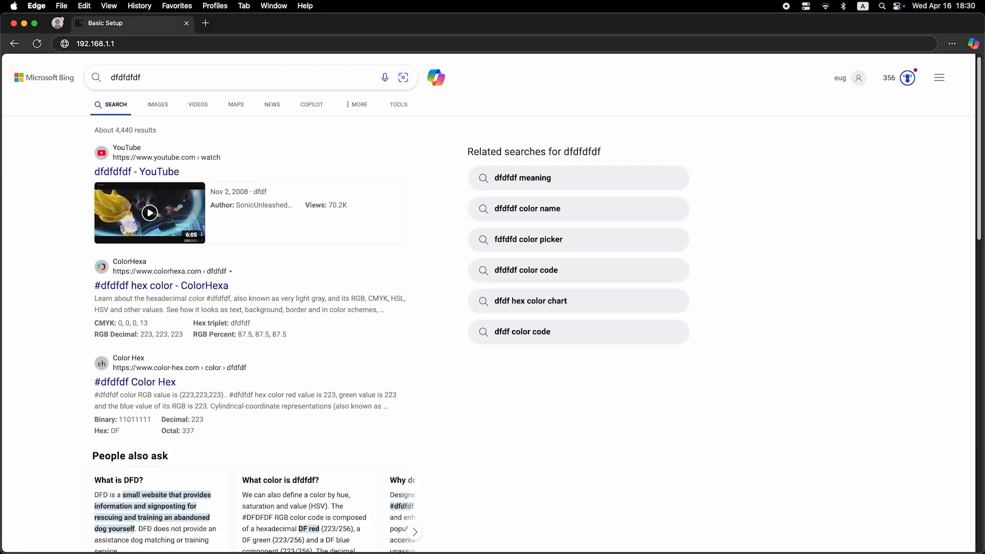